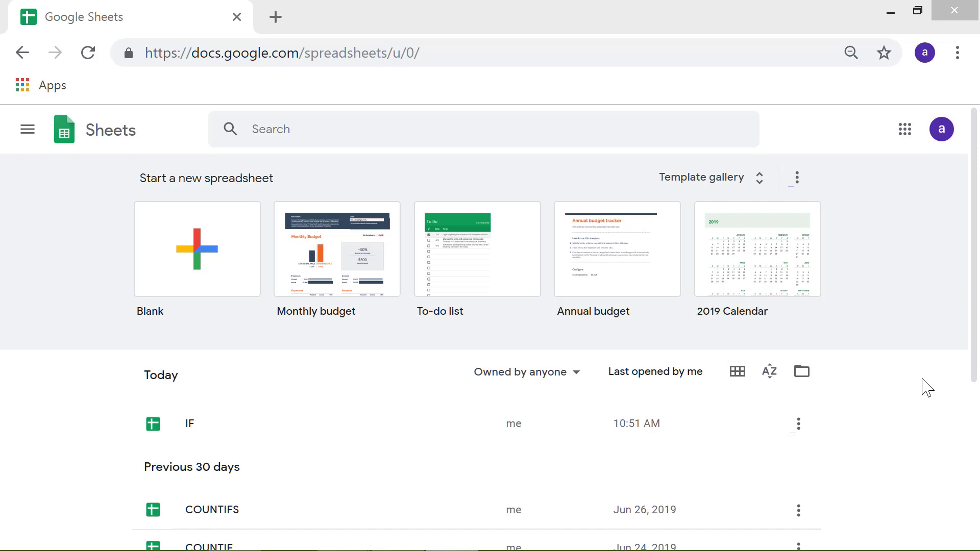
Step: Open the IF spreadsheet from the Today file list in Google Sheets
click(927, 388)
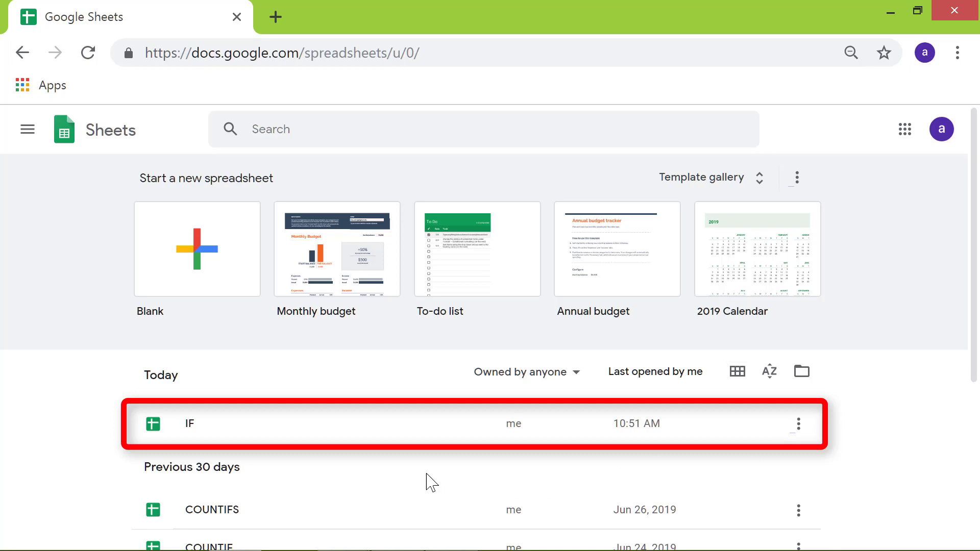
click(275, 420)
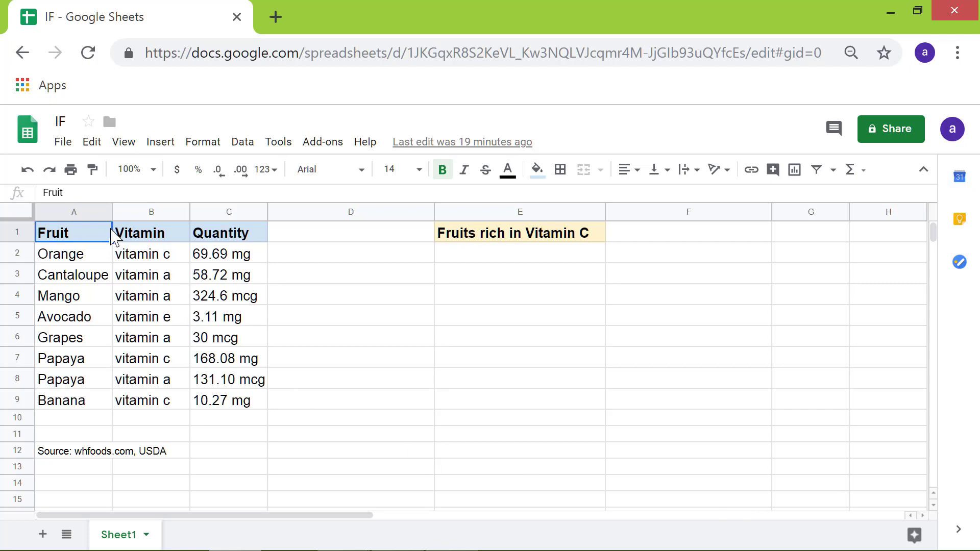
mouse_move(74, 213)
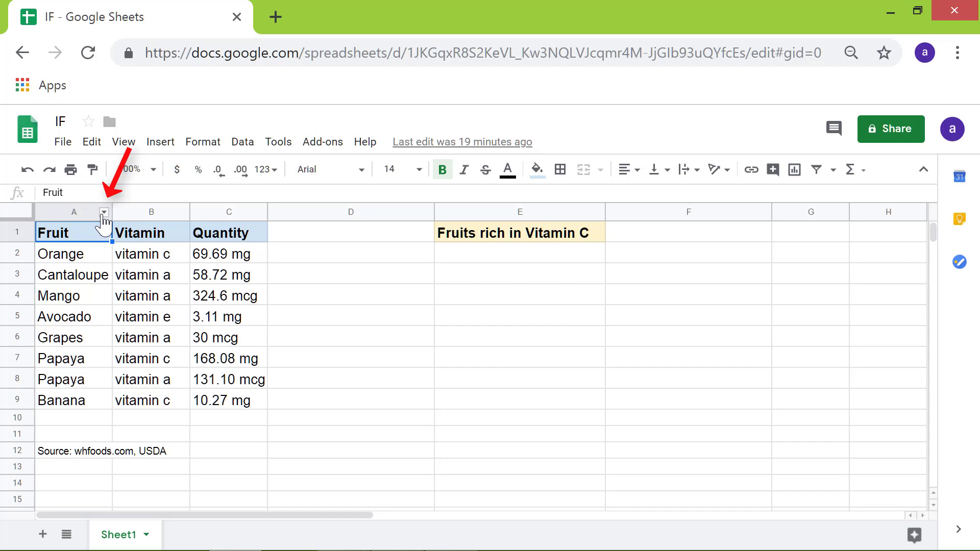
Step: Define column A as a named range called 'fruit'
click(104, 213)
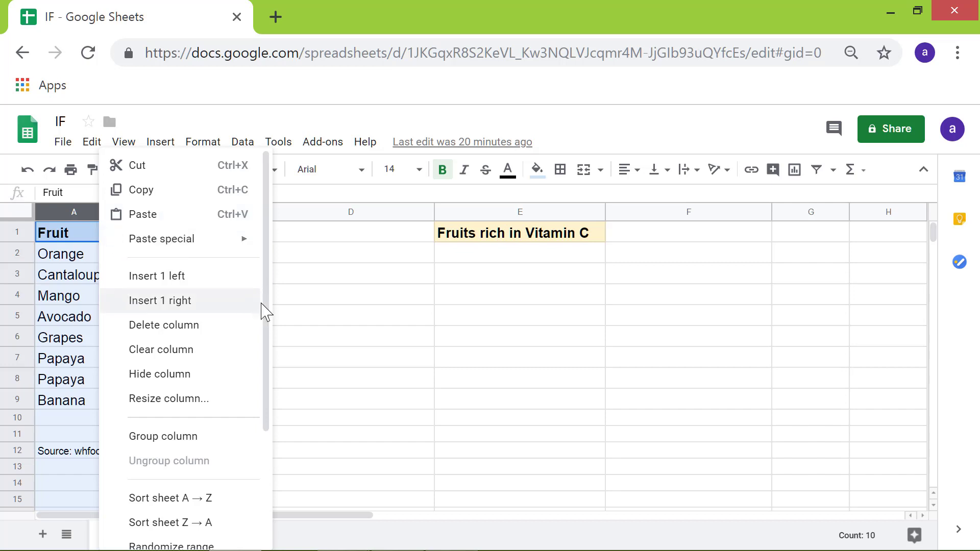
drag(266, 329, 263, 480)
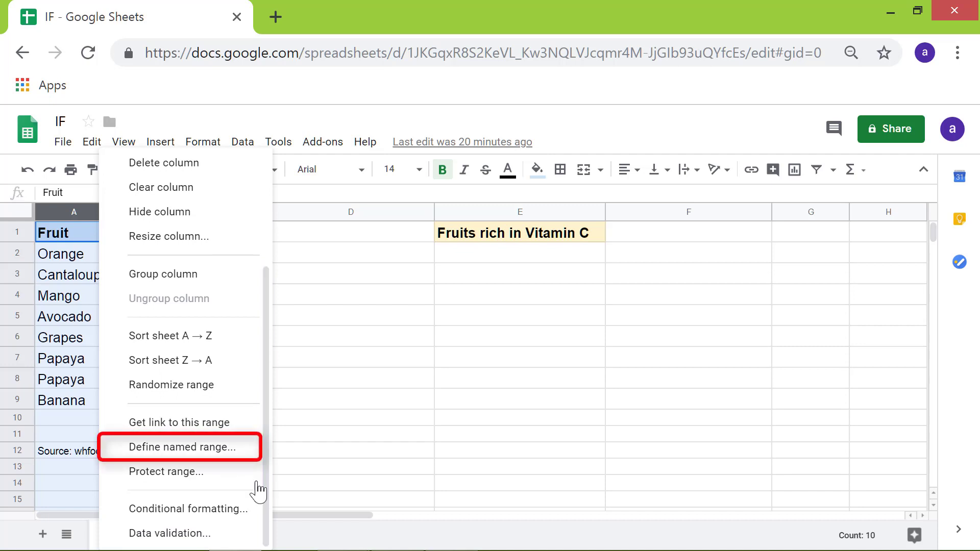
click(227, 450)
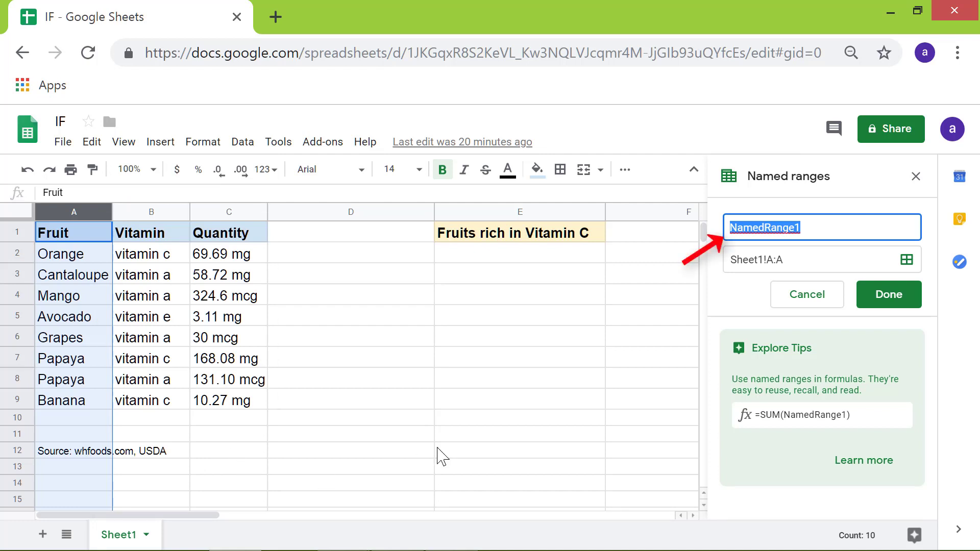
text(fru)
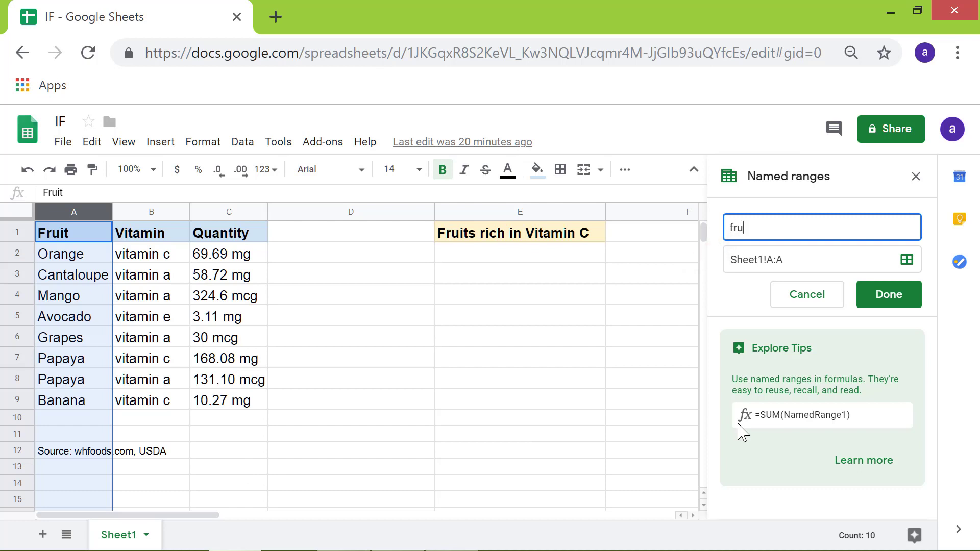
text(it)
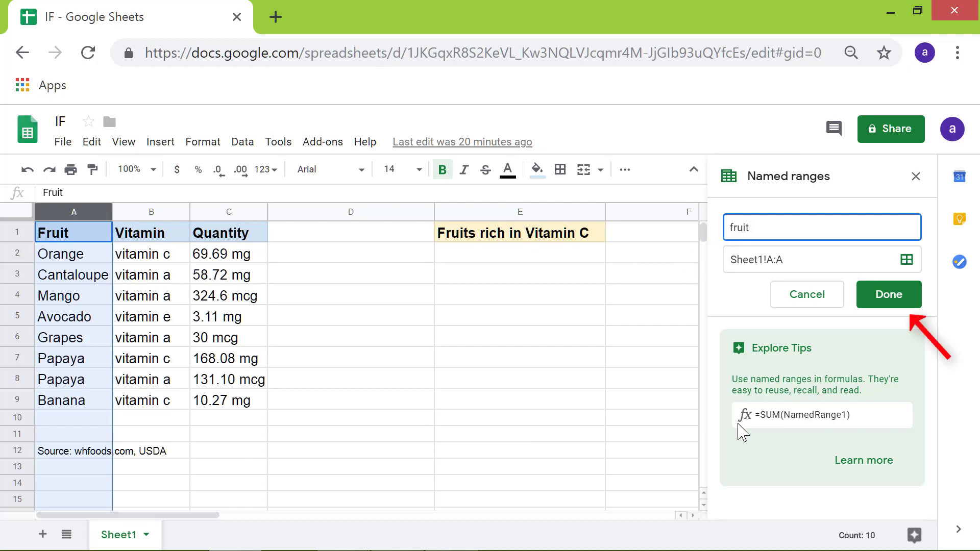
click(896, 288)
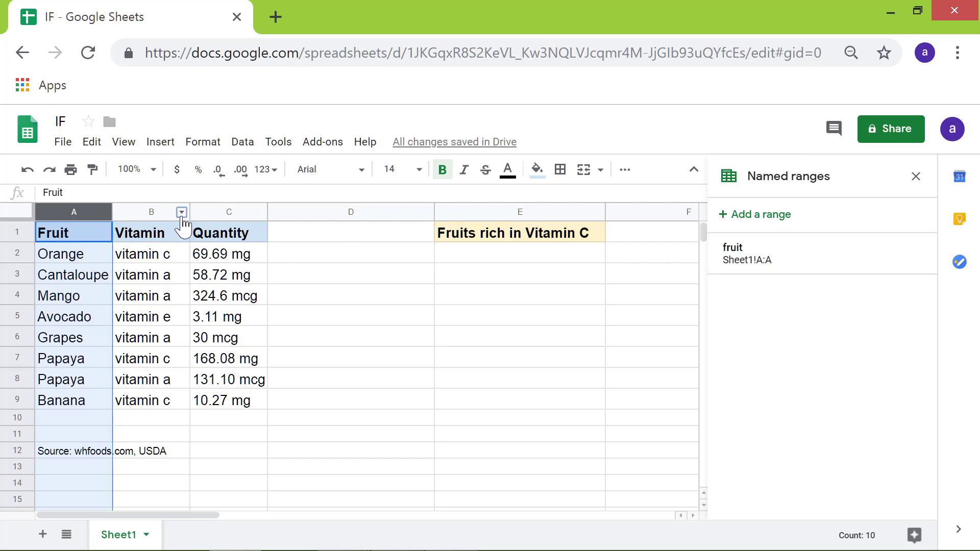
Step: Define column B as a named range called 'vitamin'
click(185, 211)
scroll(346, 282, down, 3)
click(297, 445)
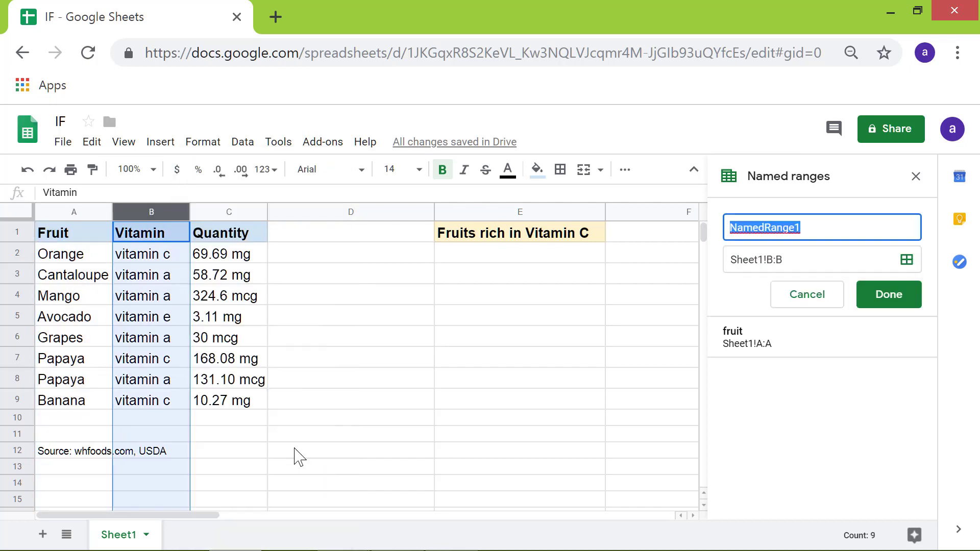
text(vitamin)
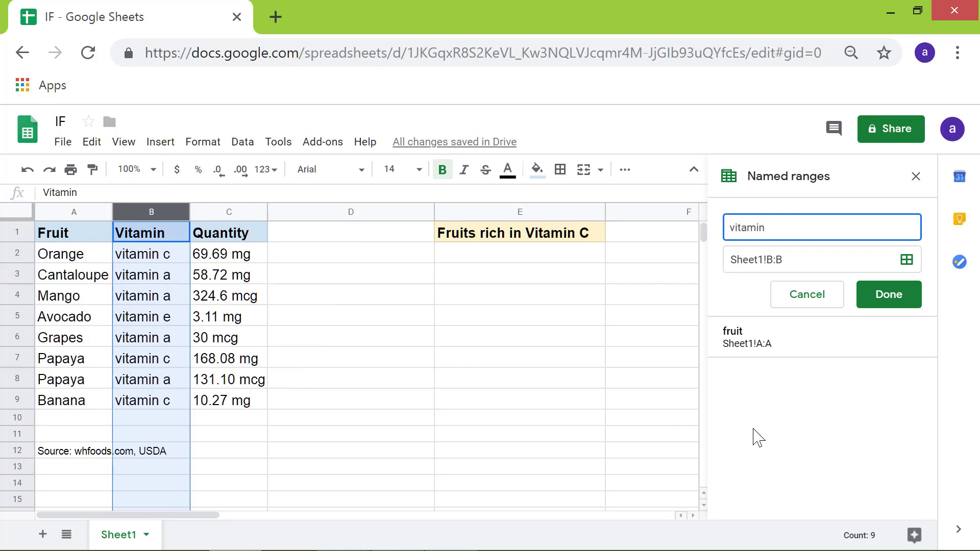
click(888, 294)
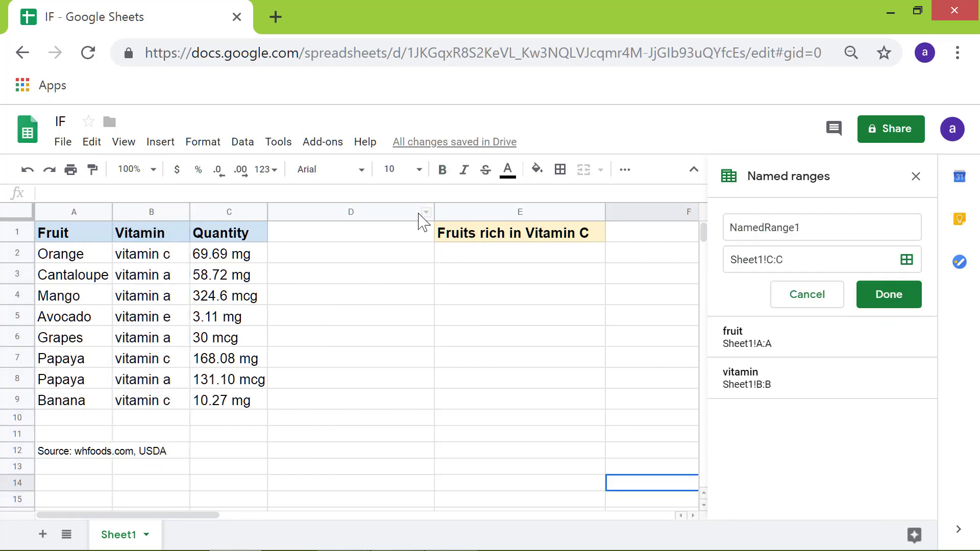
Step: Define the empty column D as a named range called 'temp'
click(424, 212)
scroll(510, 357, down, 3)
scroll(510, 358, down, 3)
click(528, 445)
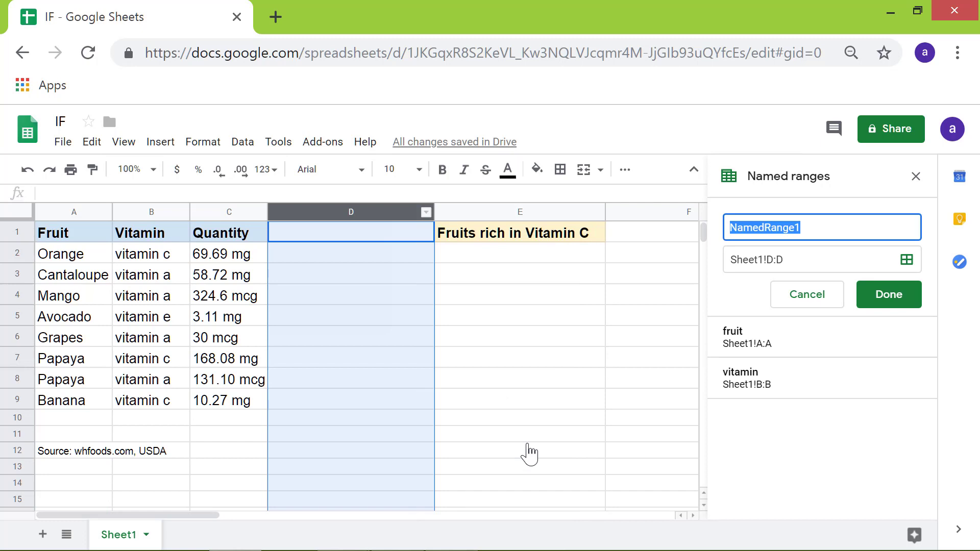
text(temp)
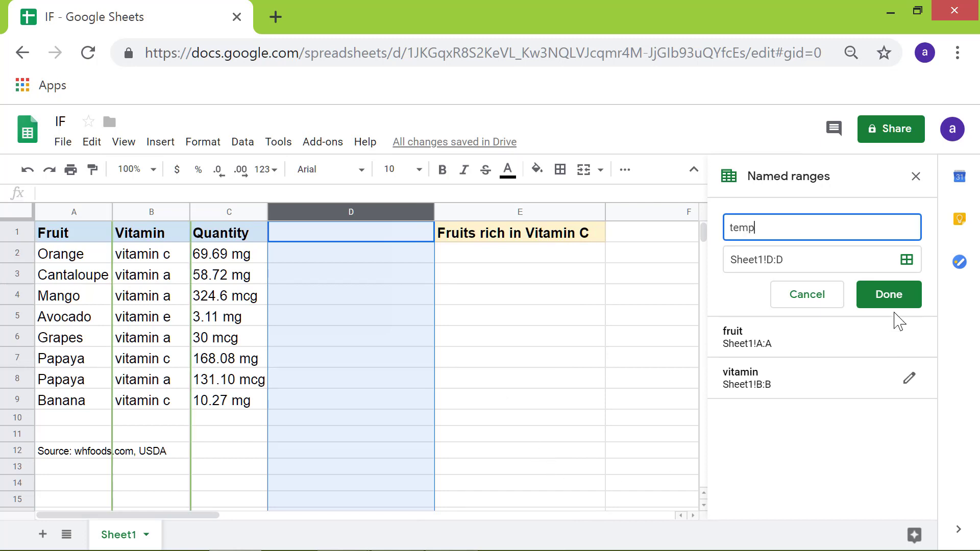
click(893, 305)
click(671, 403)
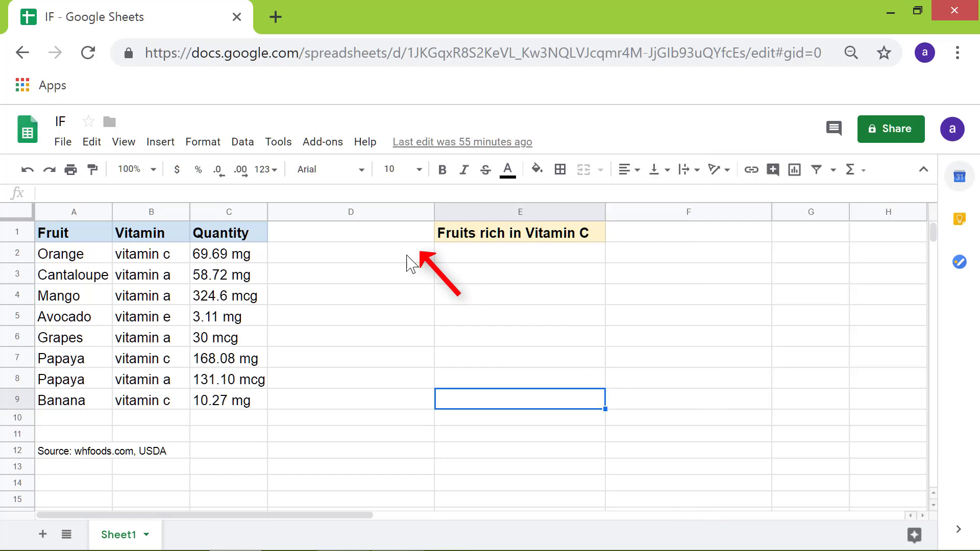
Step: Enter =IF(vitamin="vitamin c",fruit,"") in D2 so it returns Orange
click(375, 253)
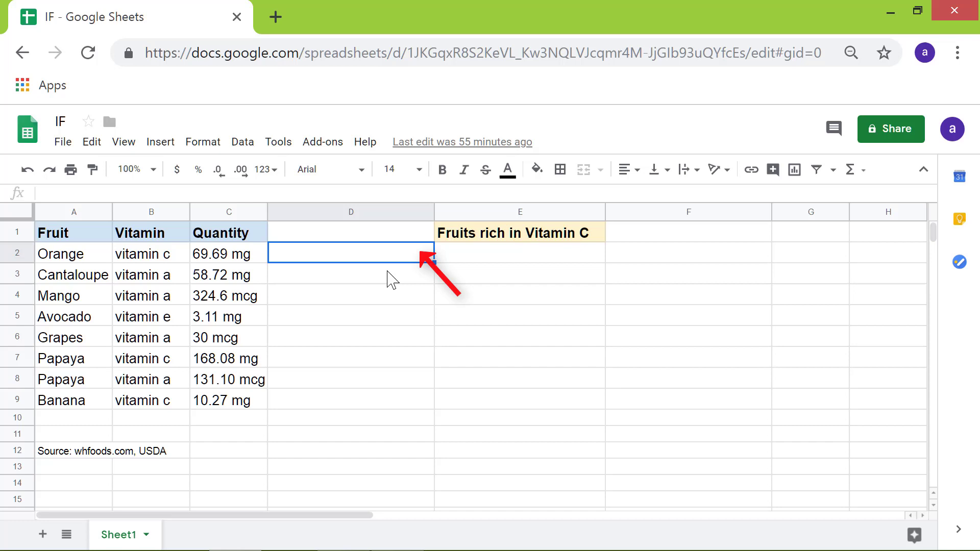
text(=)
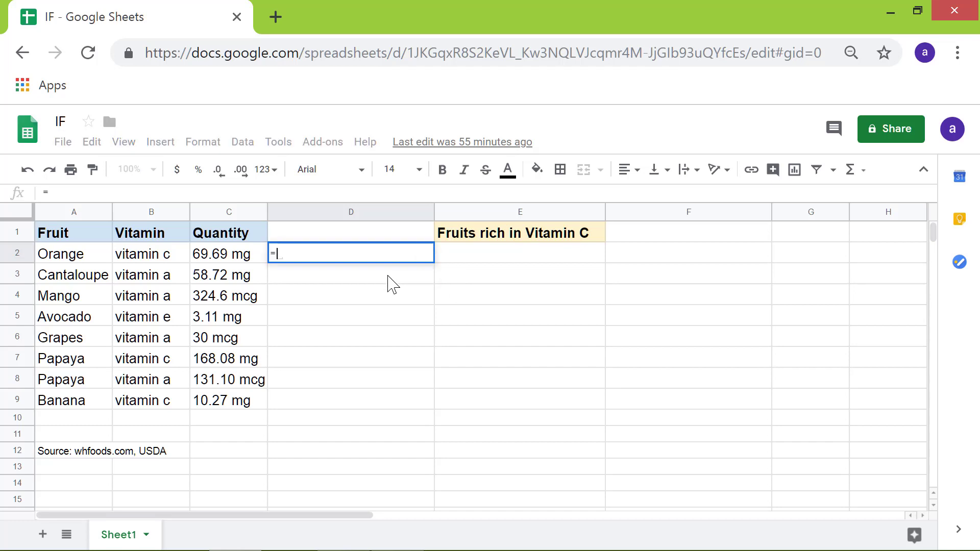
text(if)
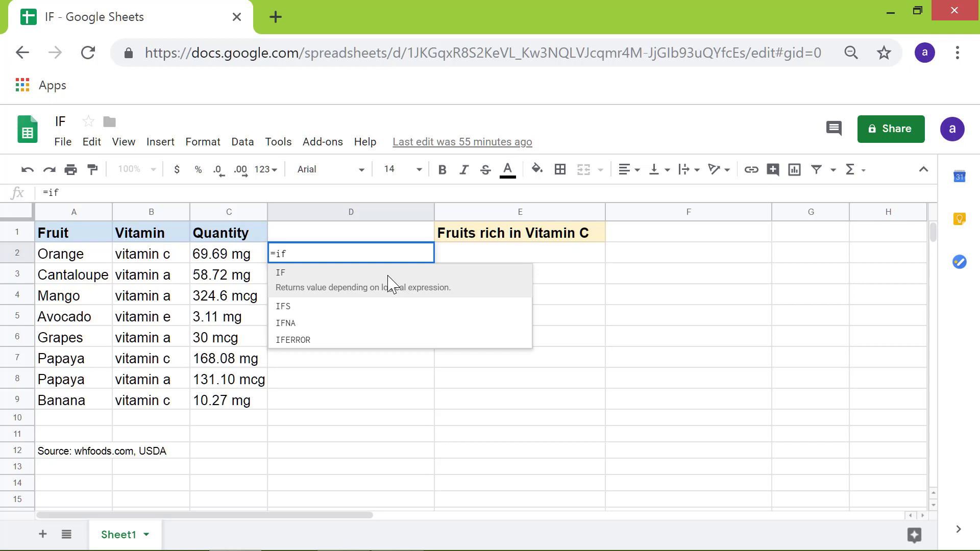
click(389, 284)
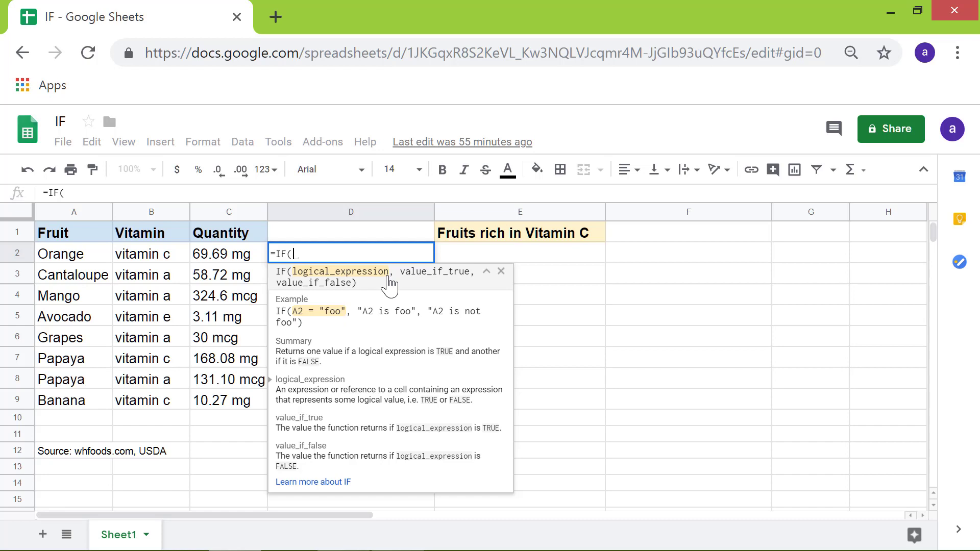
text(vitamin)
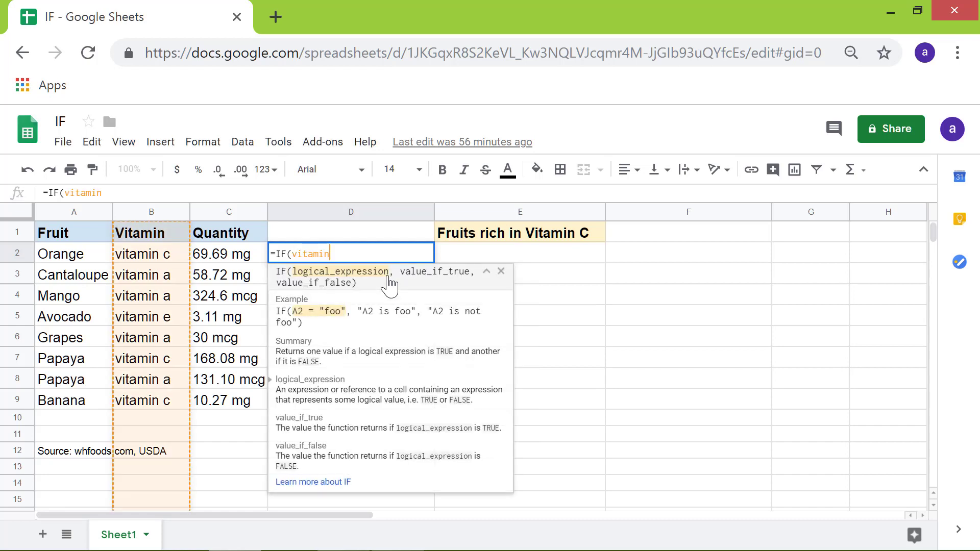
text(=")
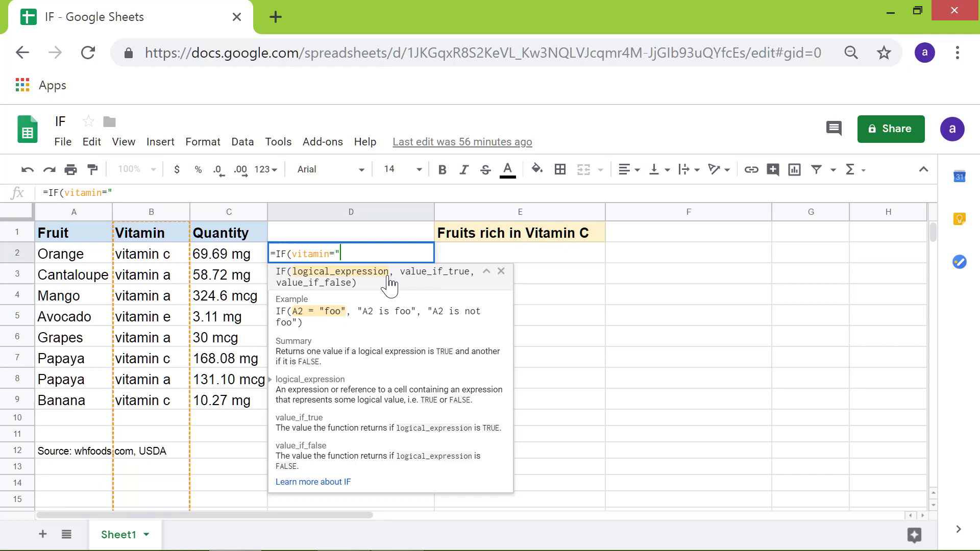
text(vitamin c)
text(")
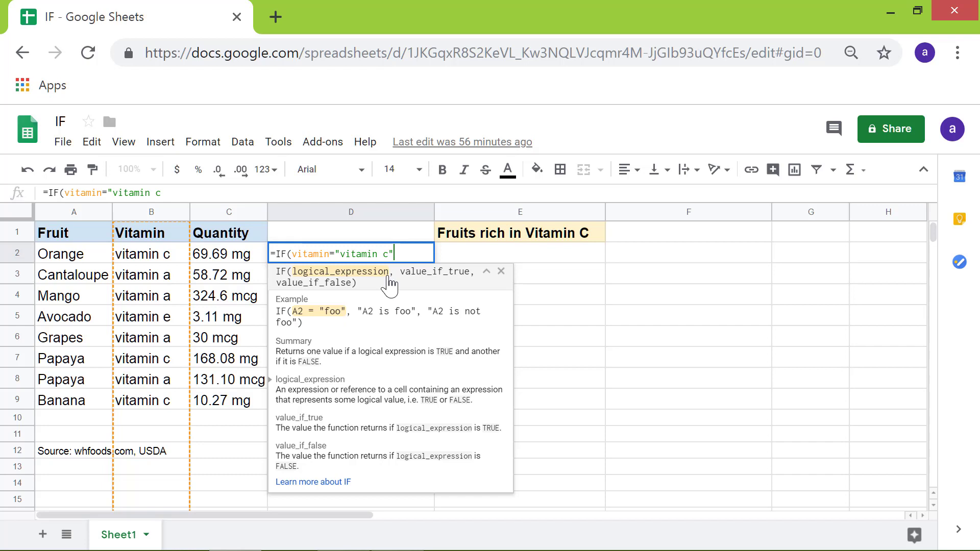
text(, )
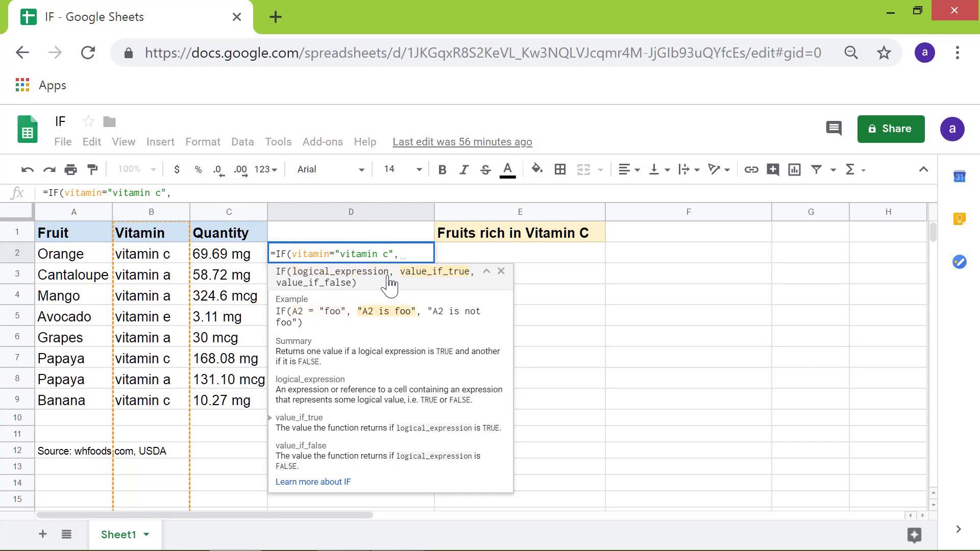
text(f)
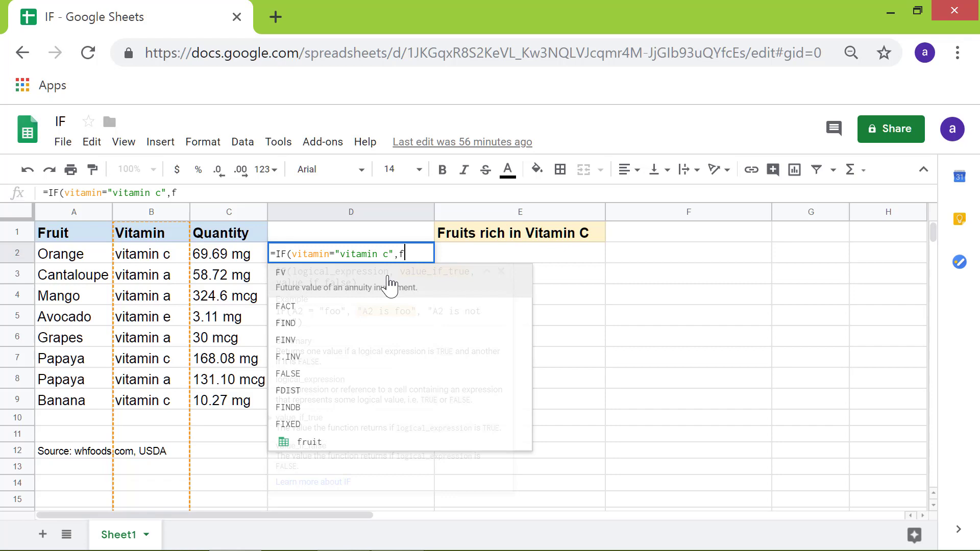
text(ruit)
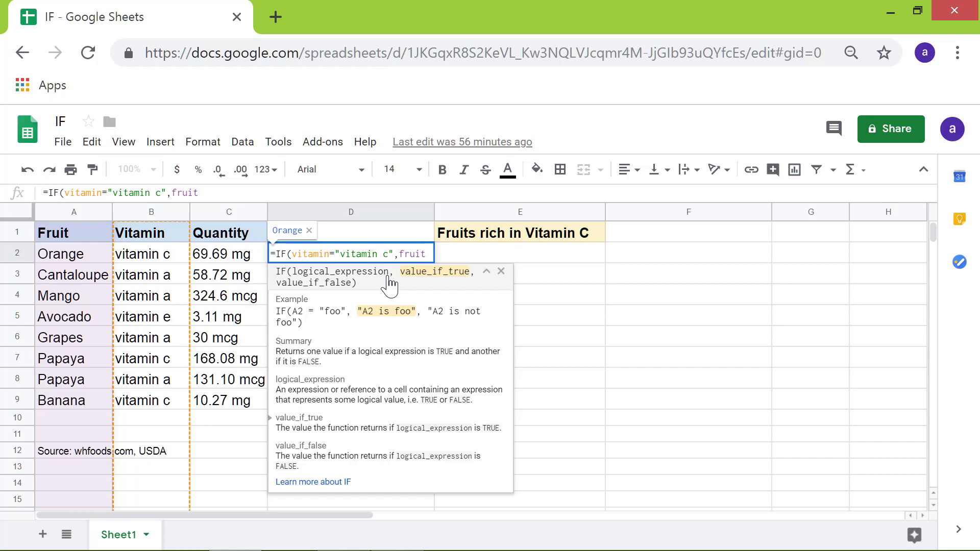
text(,)
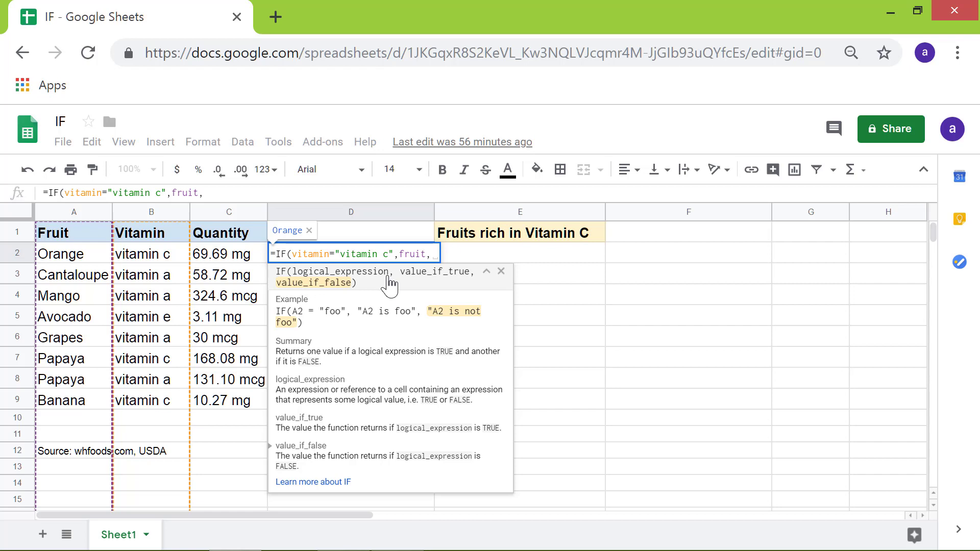
text("")
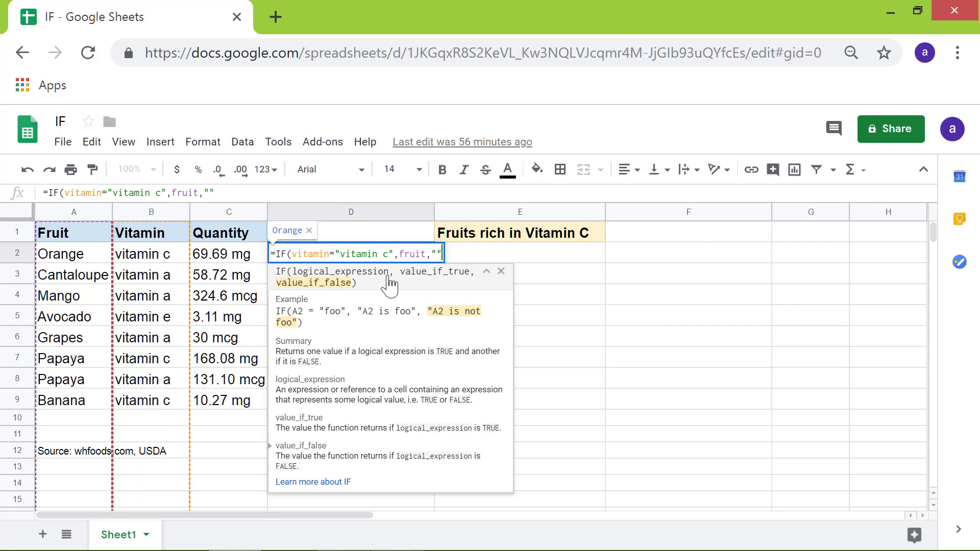
key(Return)
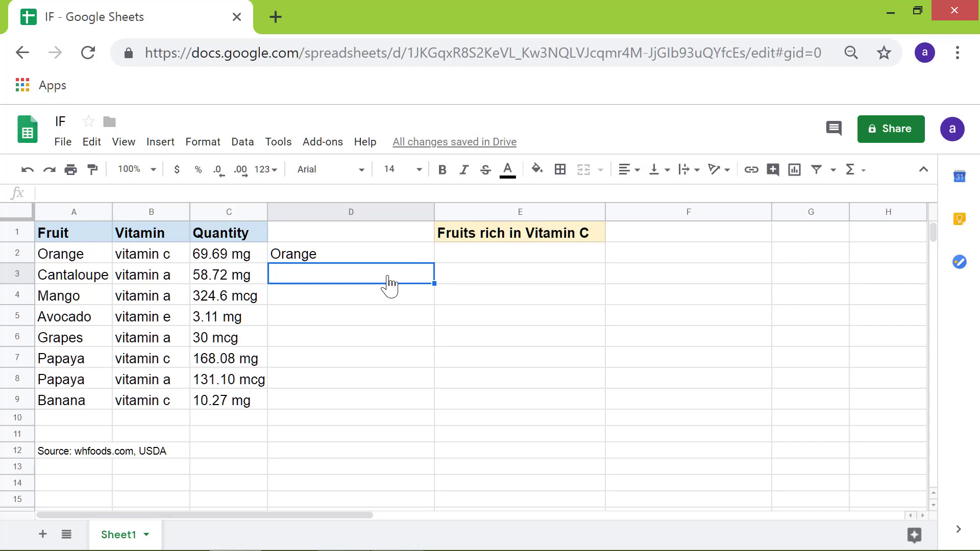
Step: Fill the D2 IF formula down to D9, showing Orange, Papaya and Banana
key(Up)
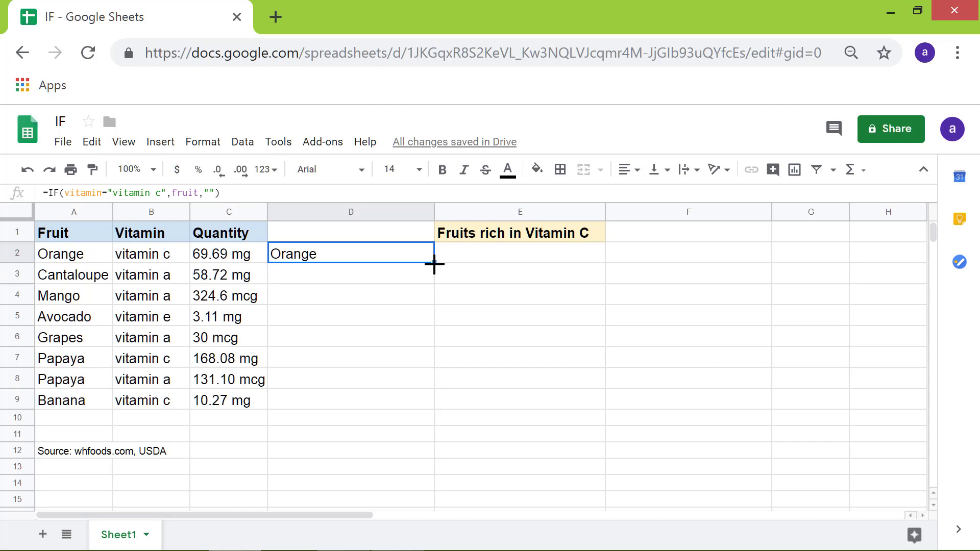
drag(433, 262, 432, 406)
click(426, 422)
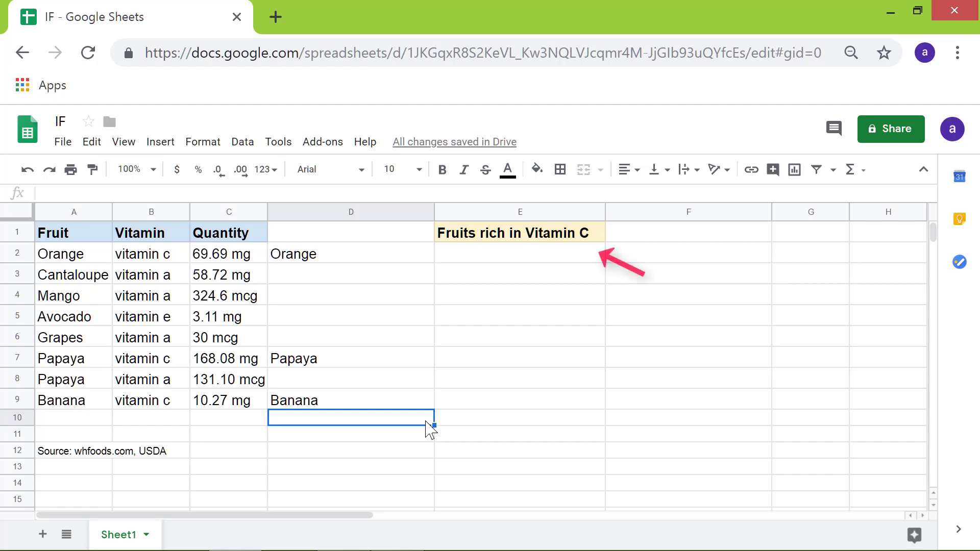
Step: Enter =FILTER(temp,temp<>"") in E2 to list Orange, Papaya and Banana
click(520, 251)
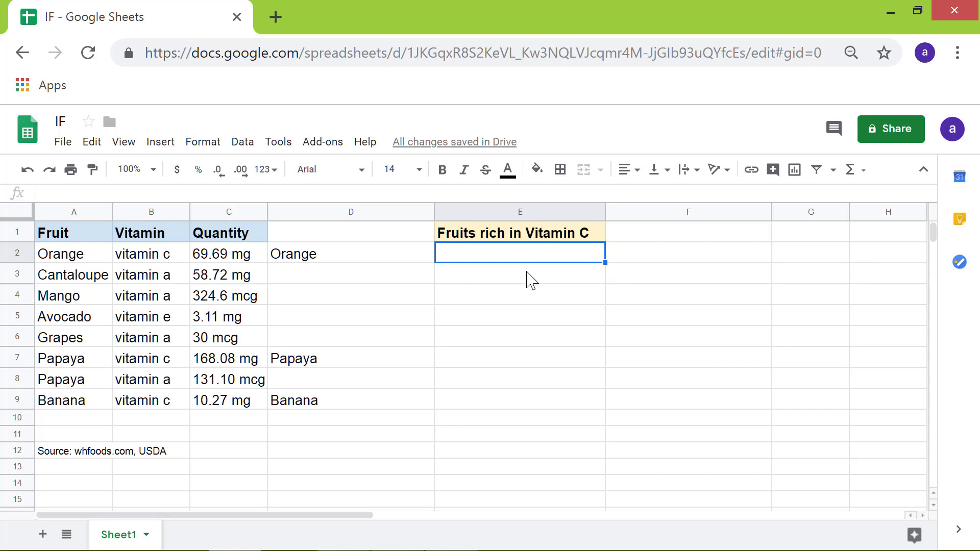
text(=)
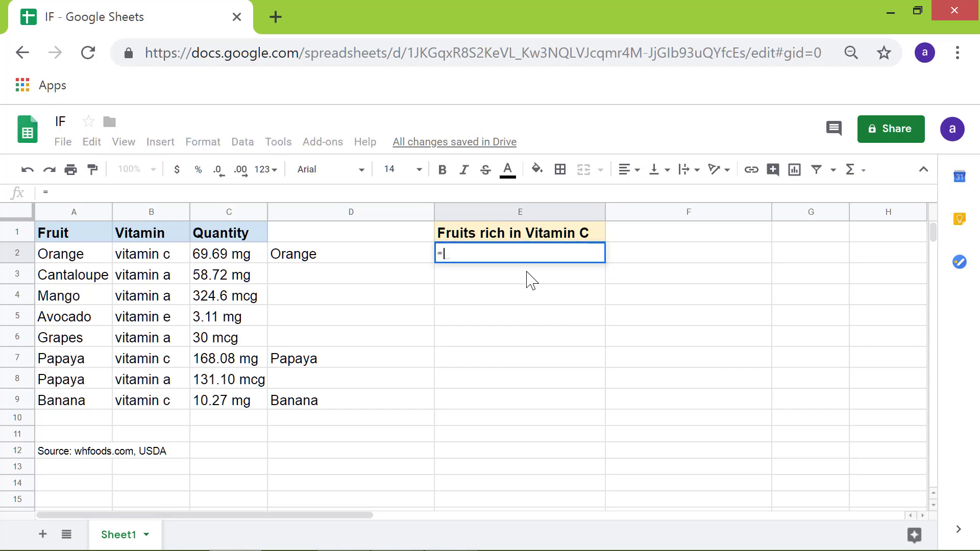
text(fil)
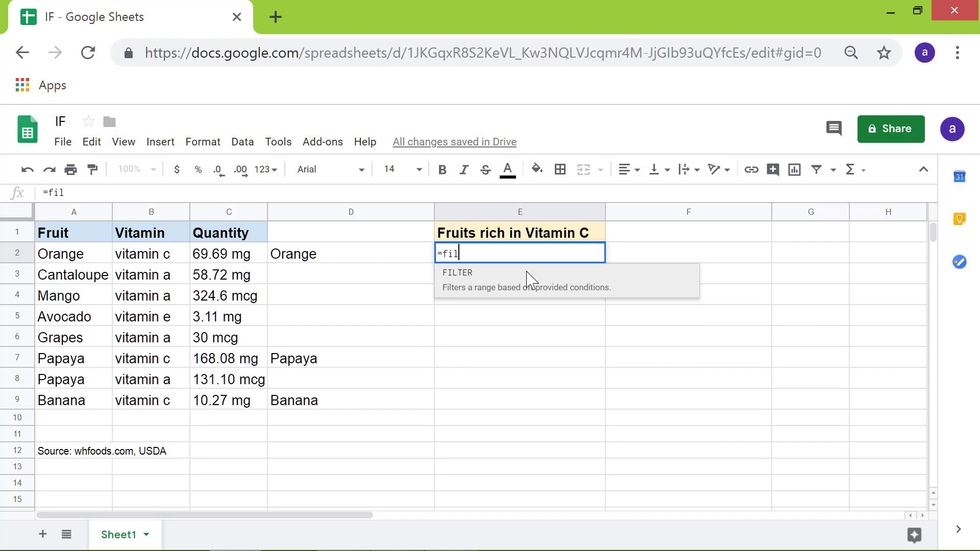
click(531, 279)
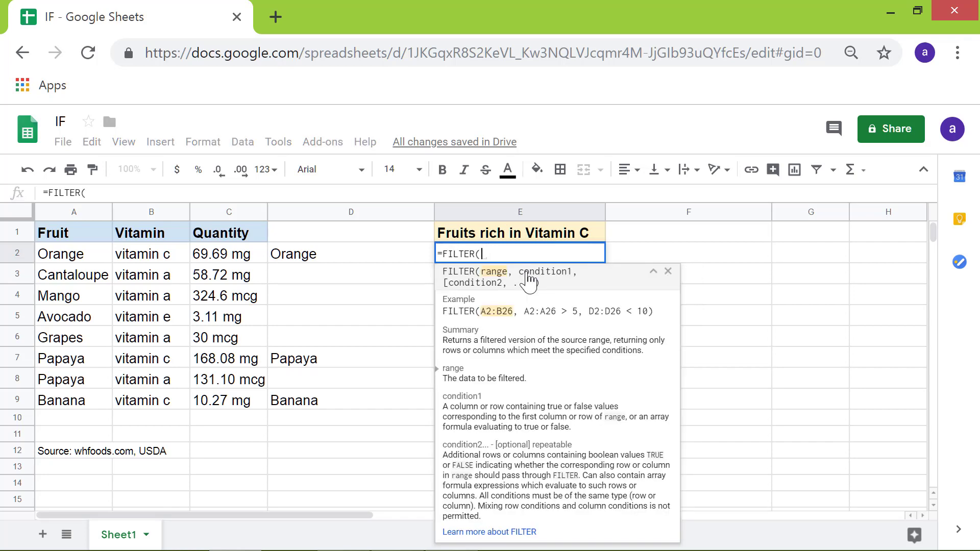
text(tem)
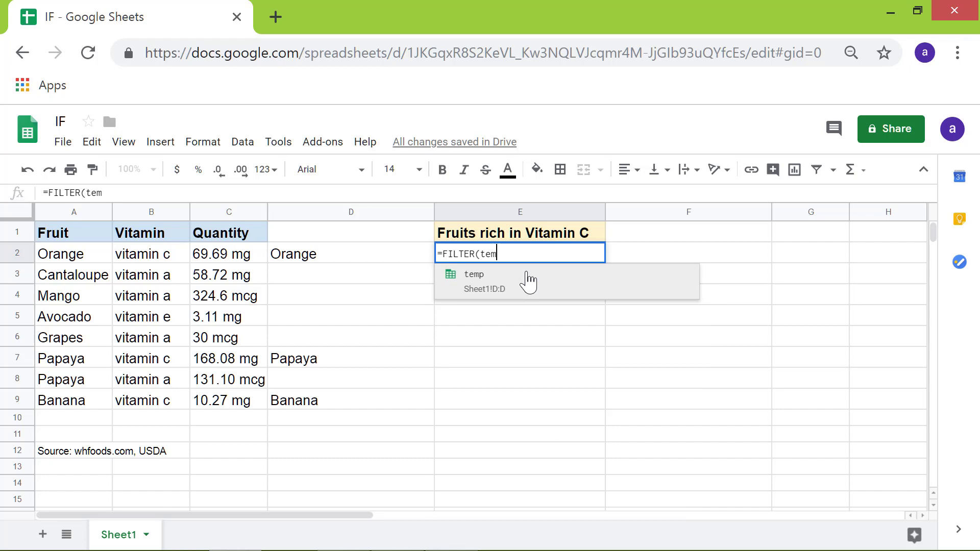
text(p)
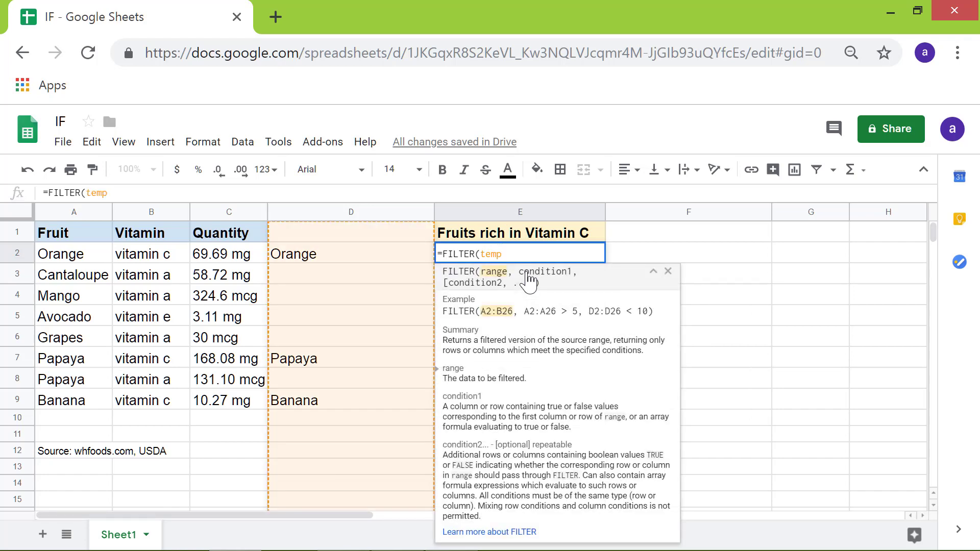
text(, )
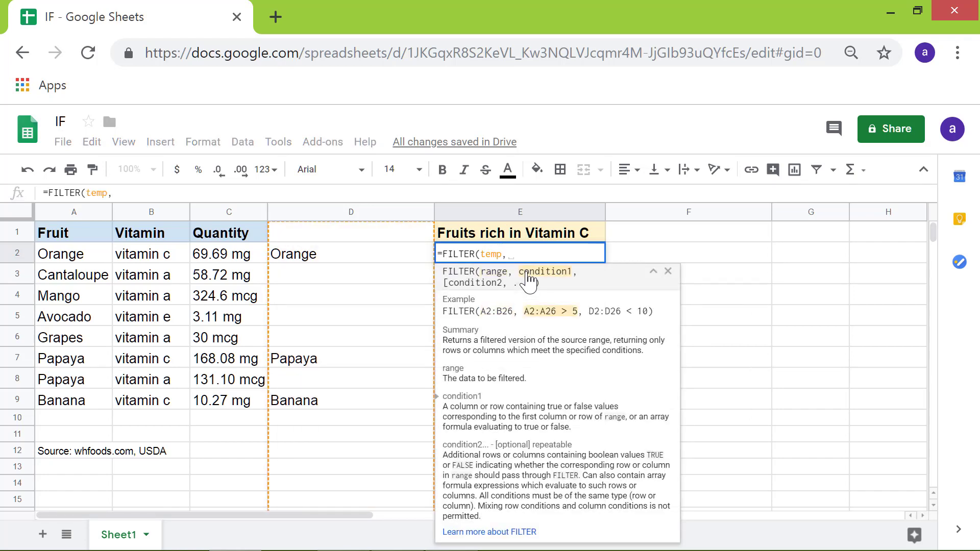
text(temp)
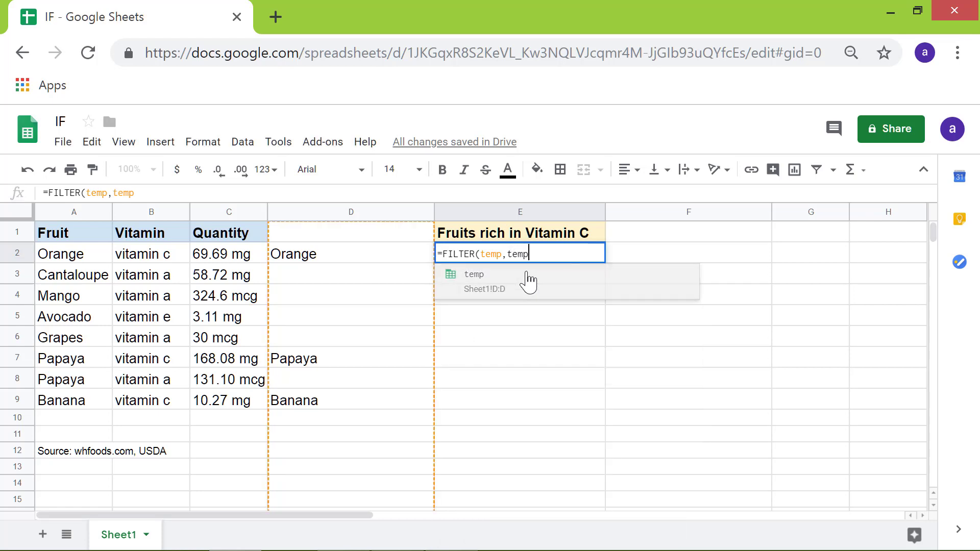
text(<>)
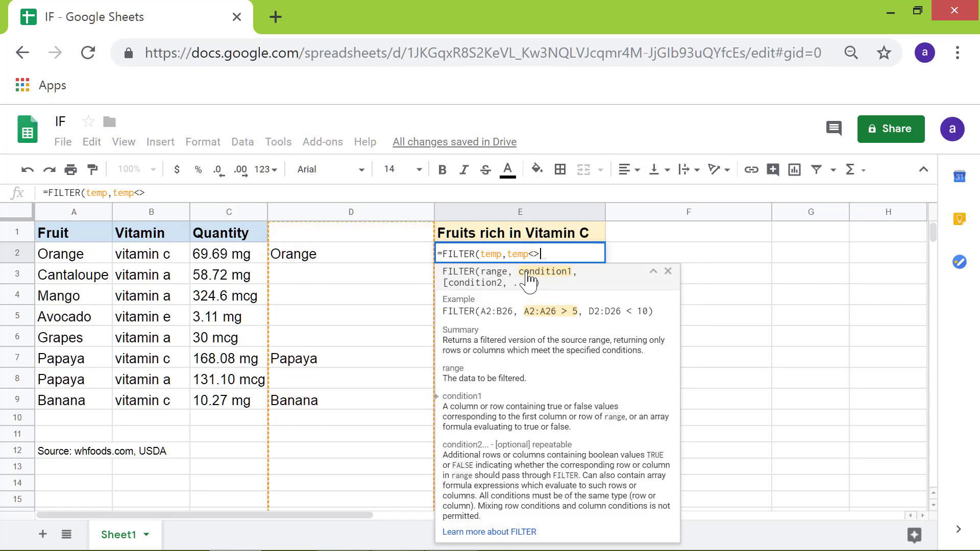
text("")
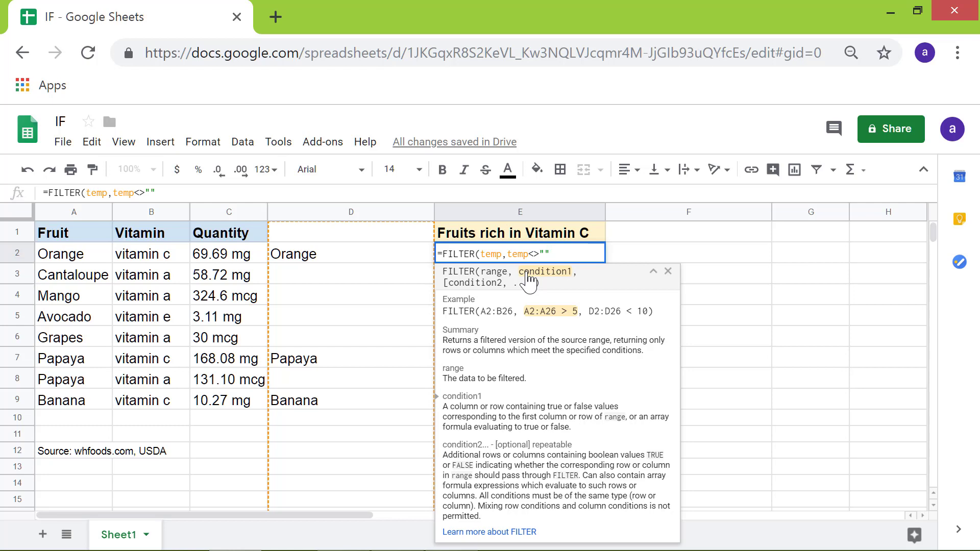
key(Return)
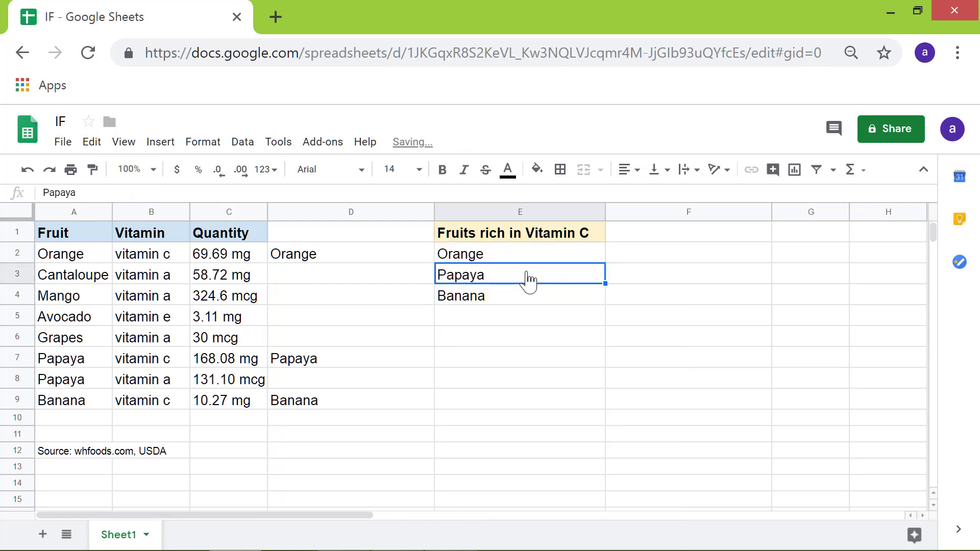